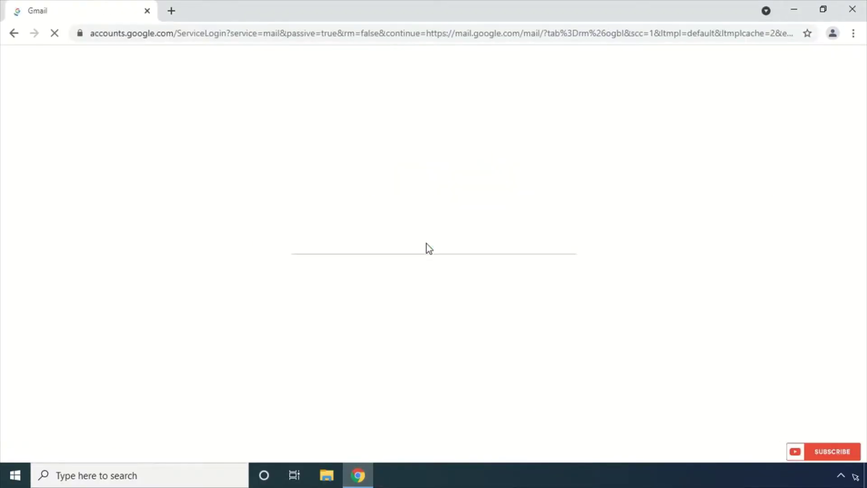
- Sign in to Gmail by picking the signed-out account and entering its password
click(376, 213)
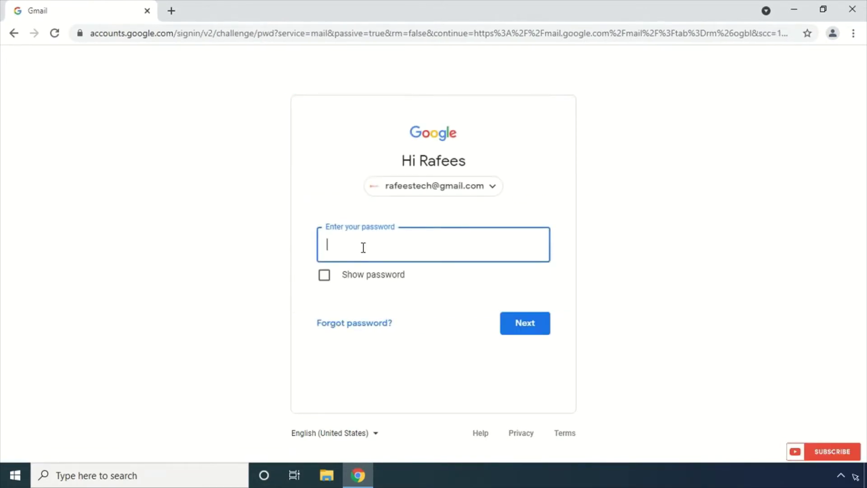
text(•••)
click(526, 334)
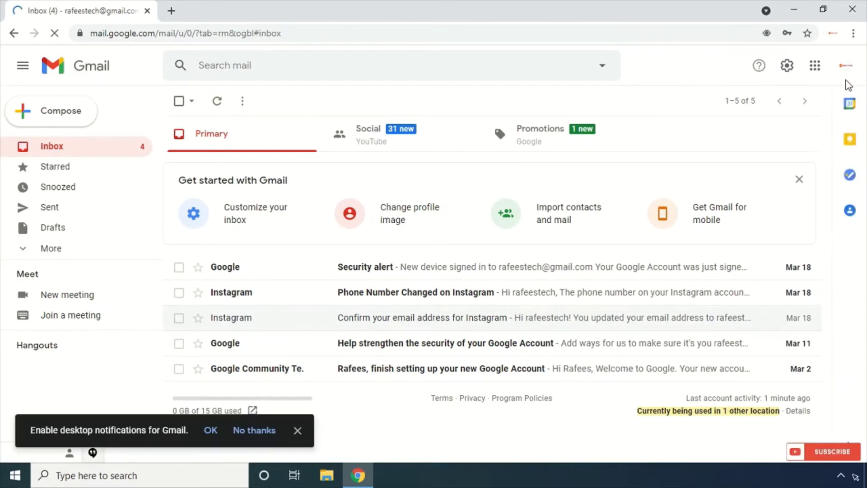
- In Gmail's Forwarding and POP/IMAP settings, enable POP for all mail and enable IMAP
click(787, 66)
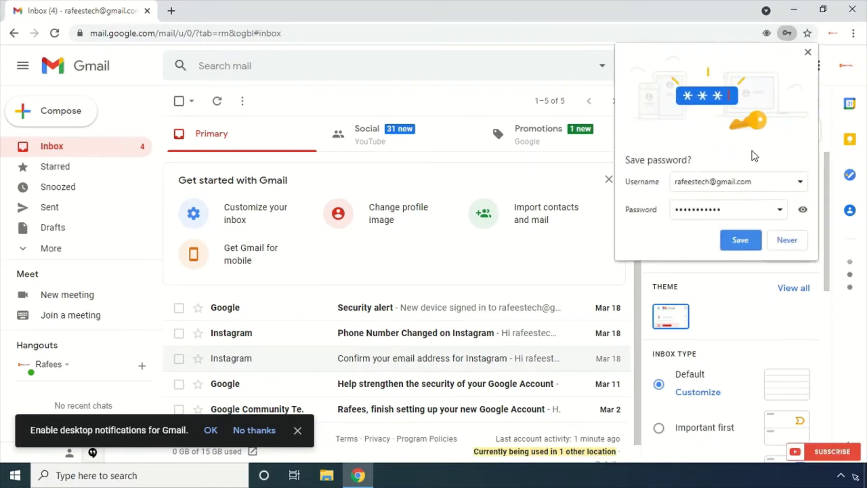
click(808, 54)
click(725, 139)
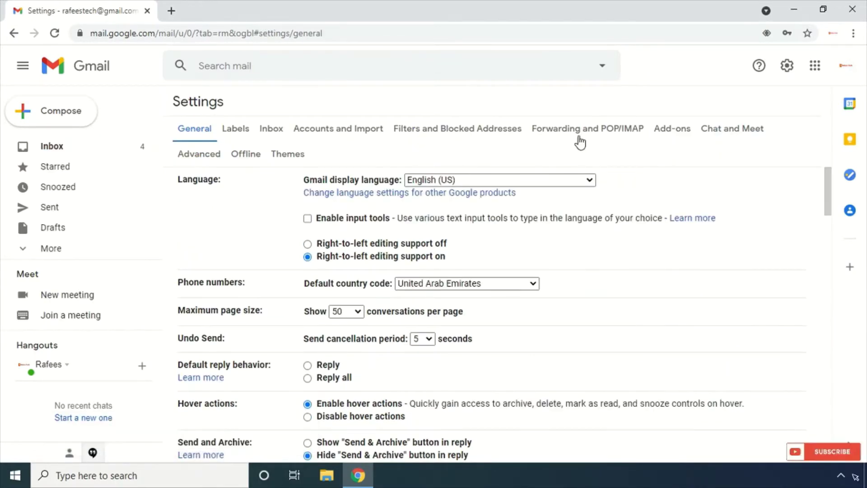
click(613, 131)
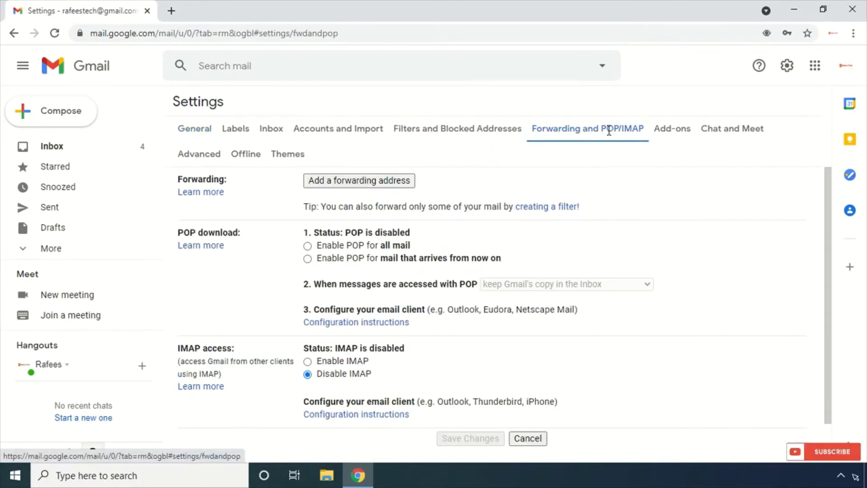
click(307, 246)
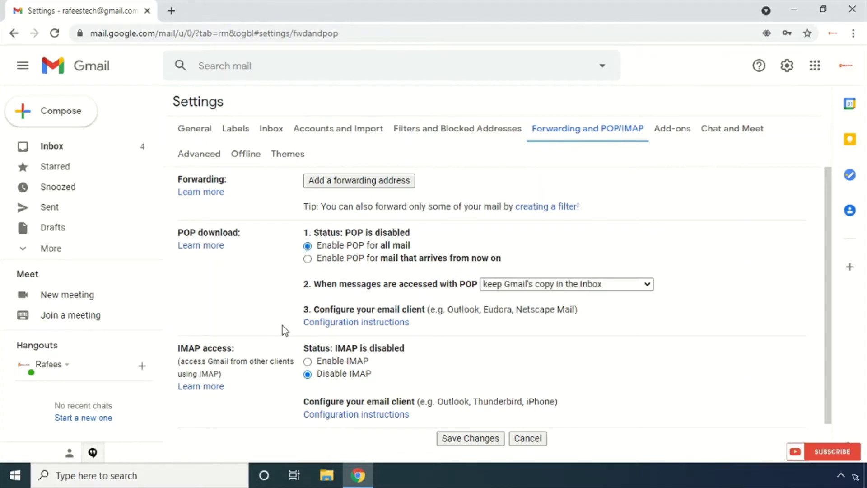
scroll(283, 335, down, 1)
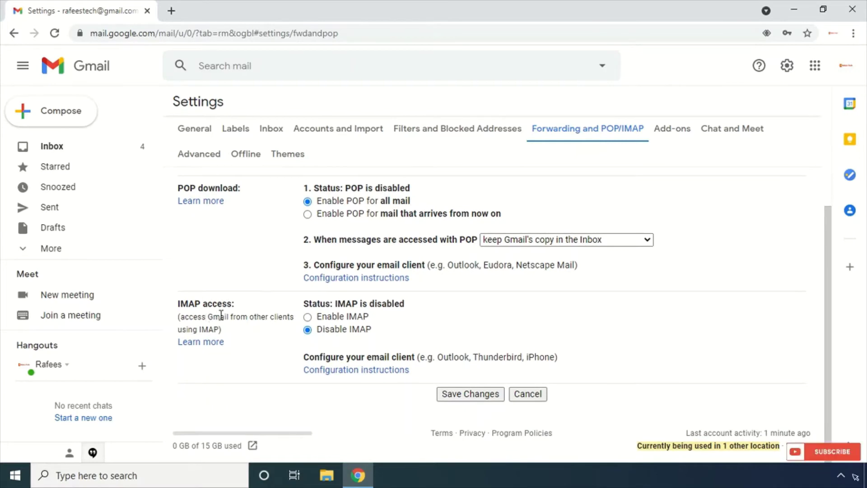
click(307, 317)
scroll(244, 365, down, 3)
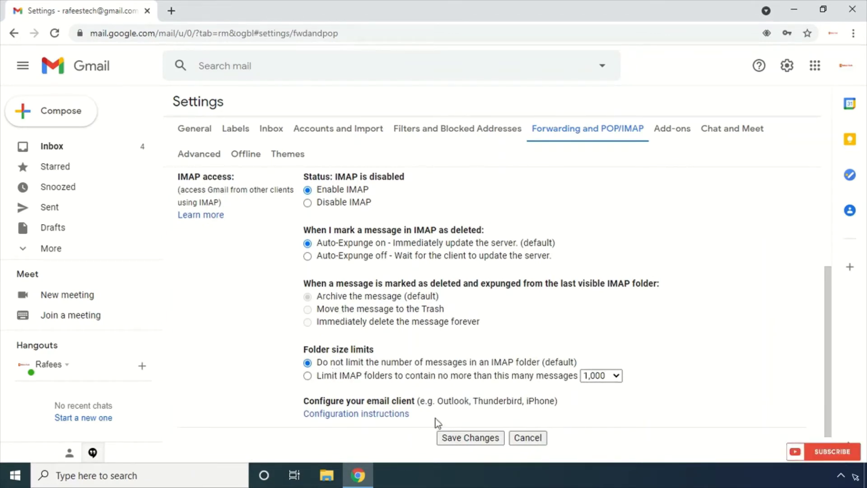
- Save the POP/IMAP changes and open Google Account in a new tab
click(456, 438)
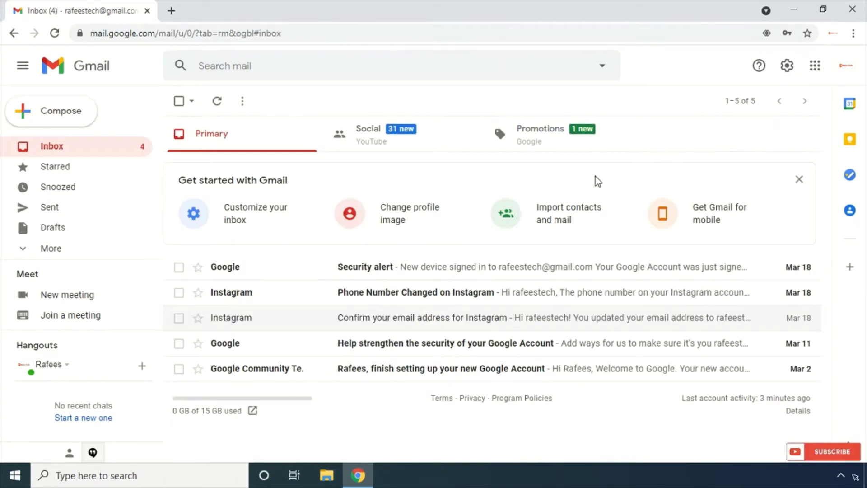
click(847, 72)
click(815, 68)
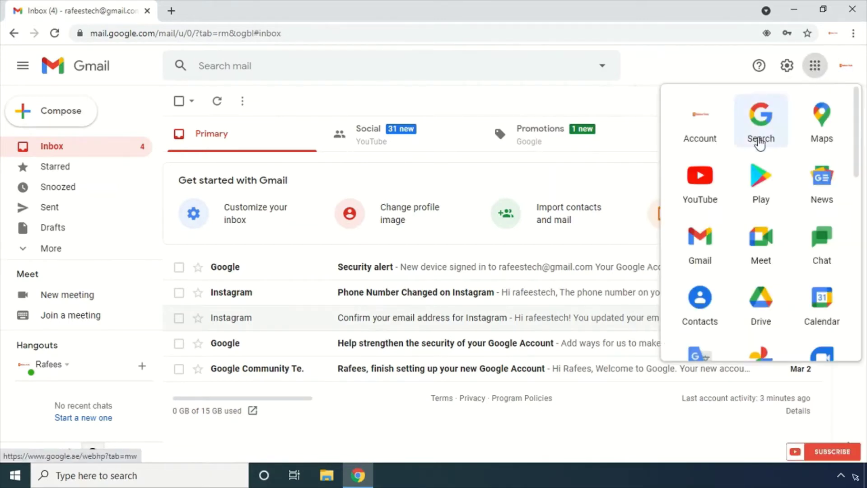
click(701, 139)
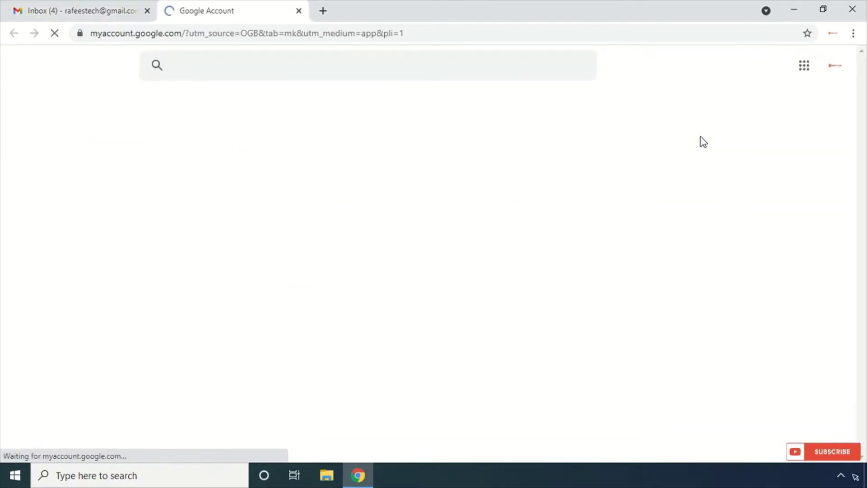
- Go to Security and scroll down to Less secure app access
click(49, 199)
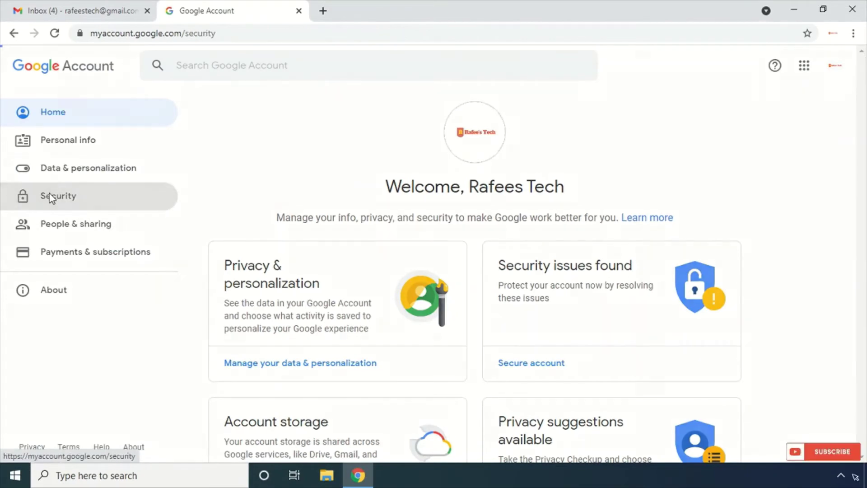
scroll(287, 329, down, 9)
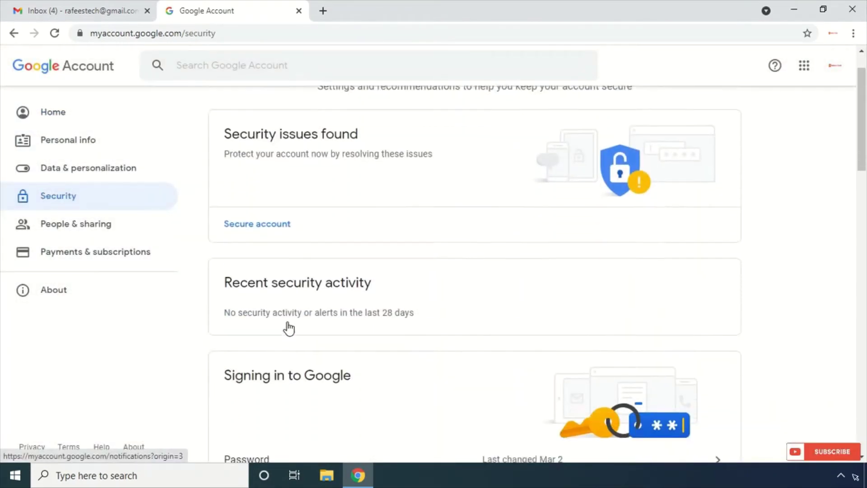
scroll(287, 331, down, 9)
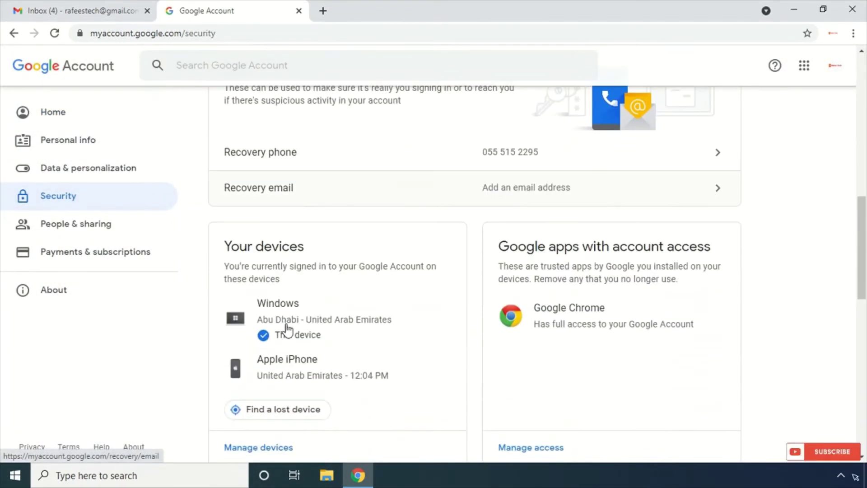
scroll(287, 331, down, 1)
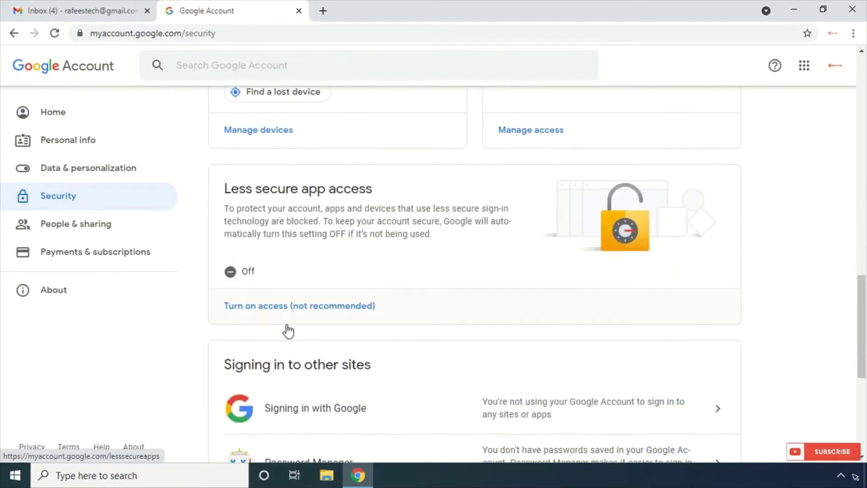
- Turn Allow less secure apps on, close that tab, and sign out of the Gmail account
click(248, 309)
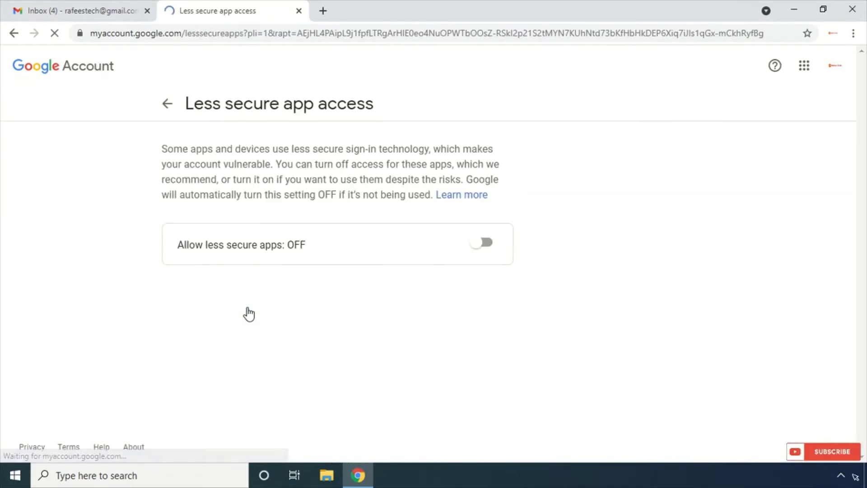
click(488, 245)
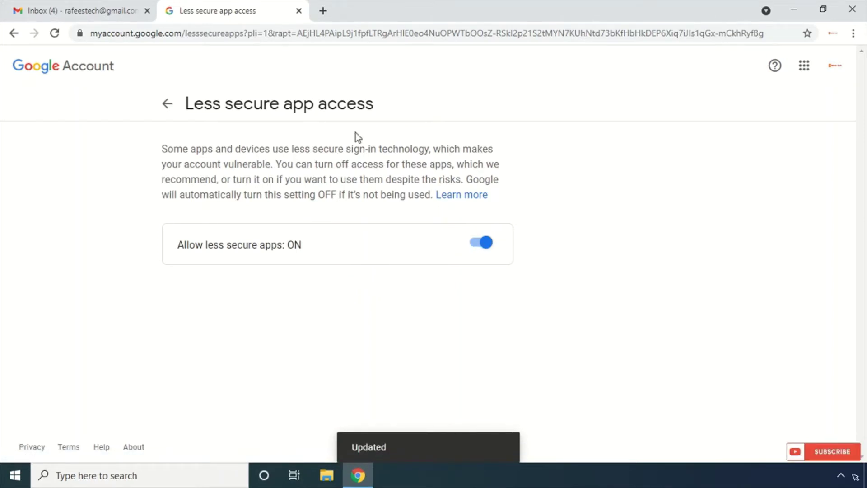
click(299, 11)
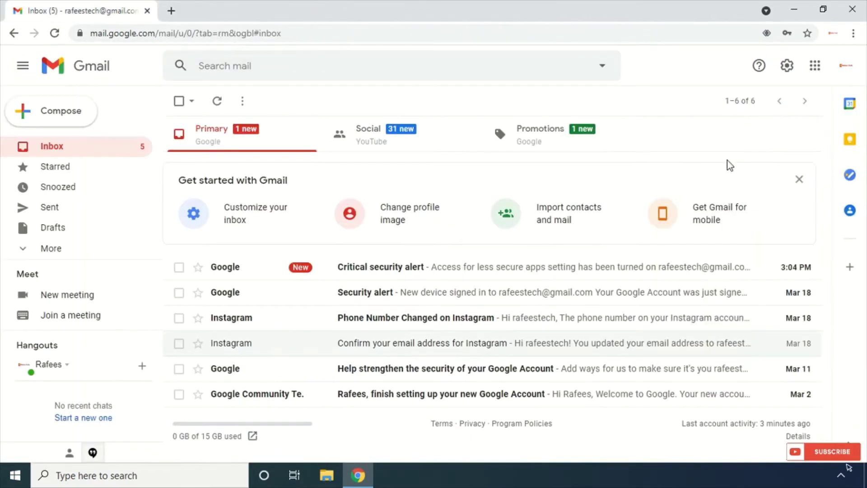
click(845, 68)
click(731, 294)
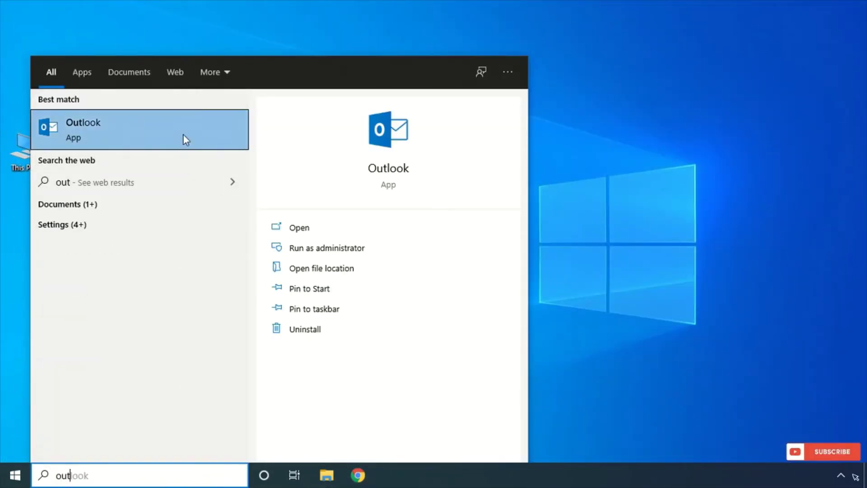
- Launch Outlook, enter the Gmail address, and tick 'Let me set up my account manually' under Advanced options
click(183, 134)
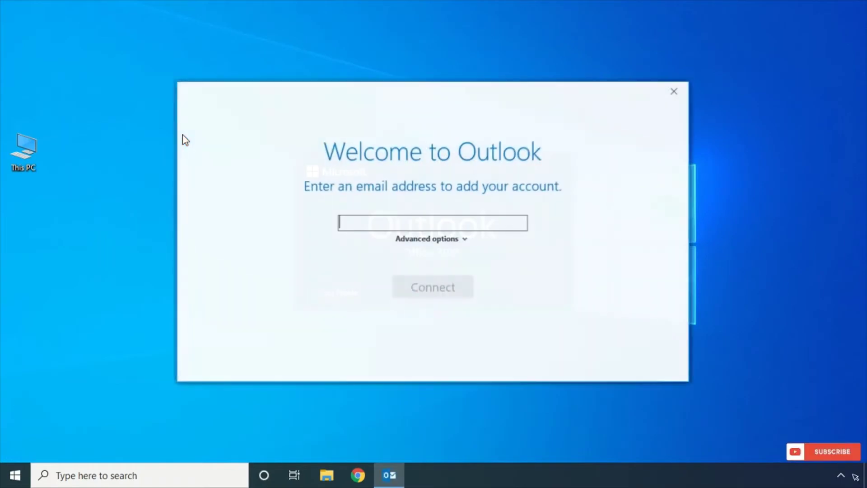
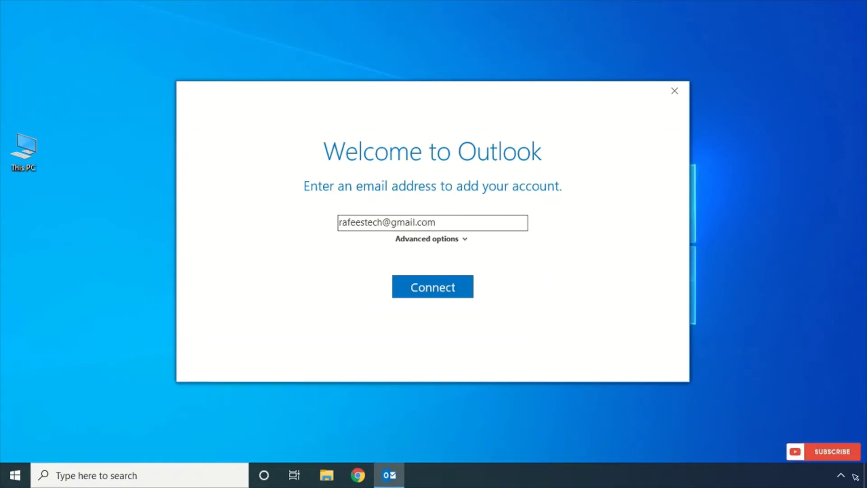
click(438, 240)
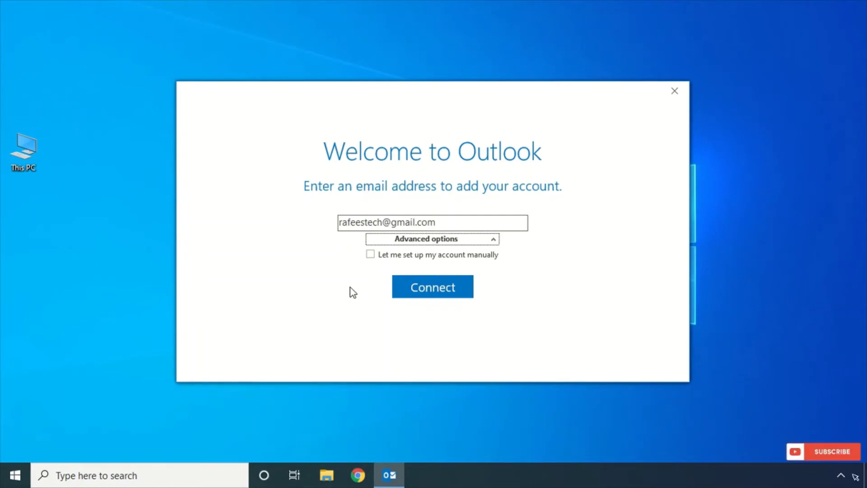
click(371, 256)
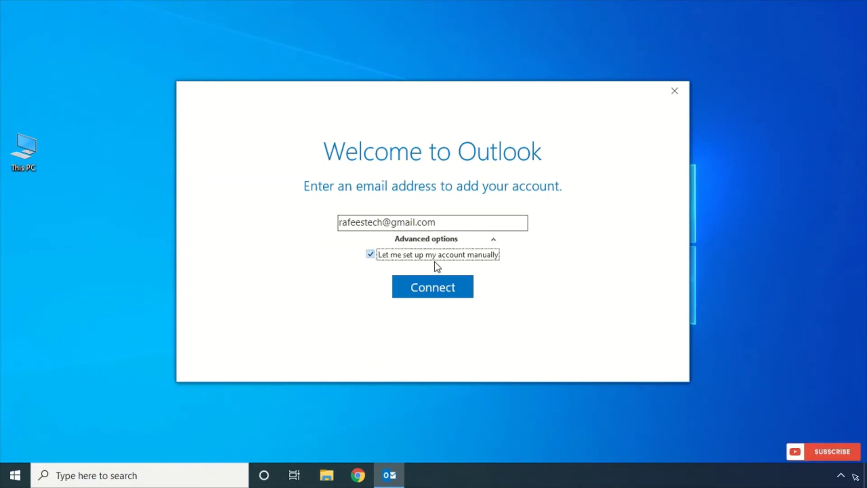
- Add the account as IMAP using imap.gmail.com:993 and smtp.gmail.com:465 with SSL/TLS
click(441, 291)
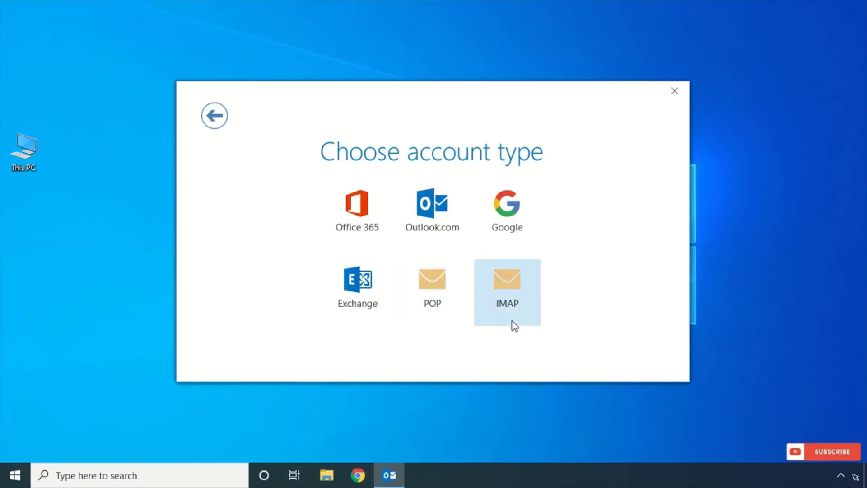
click(510, 289)
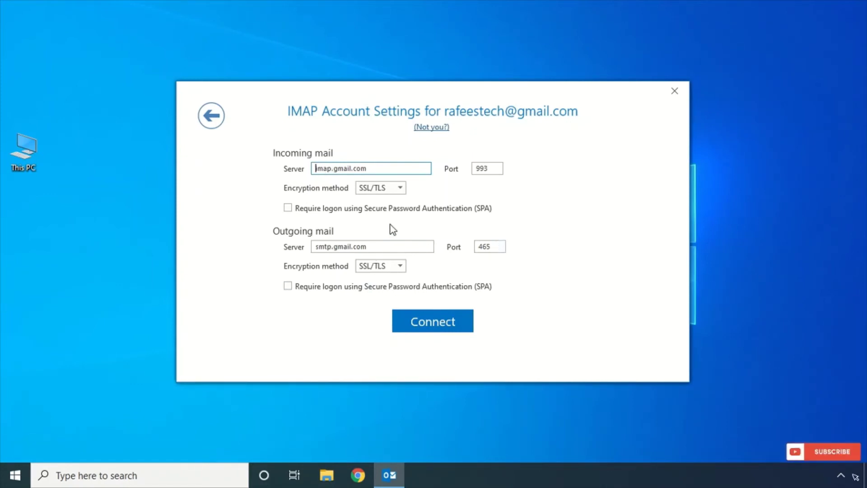
click(448, 326)
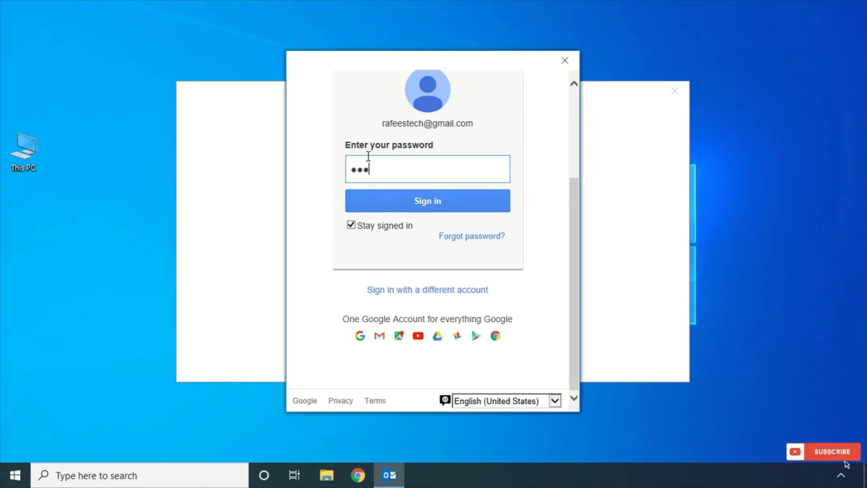
- Sign in with the Google account password and allow Microsoft apps access to the account
text(********)
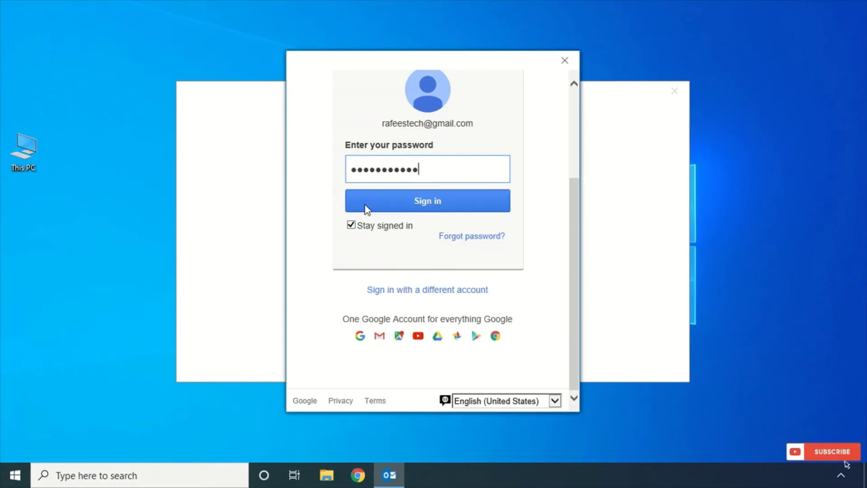
click(366, 209)
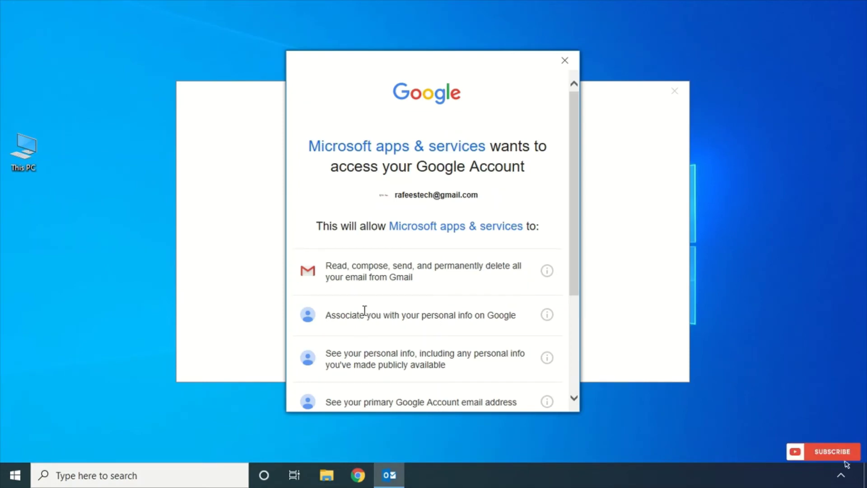
scroll(364, 315, down, 3)
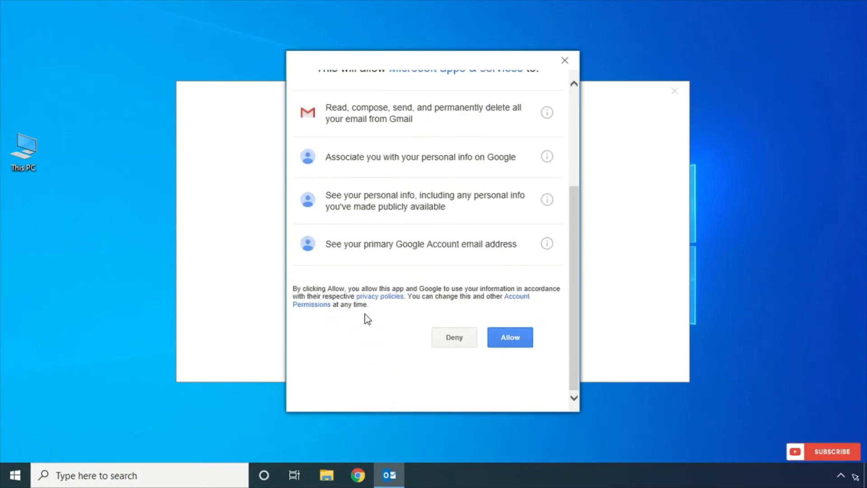
click(509, 337)
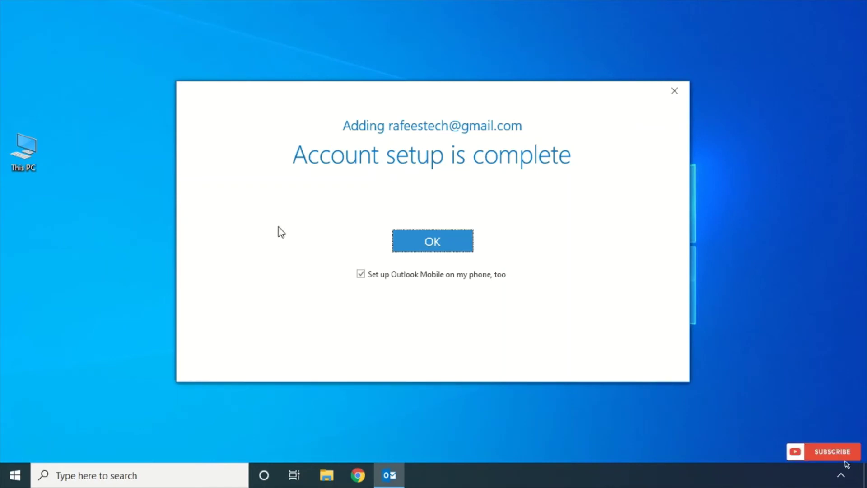
- Dismiss the 'Account setup is complete' message and close the Edge window that opened
click(438, 245)
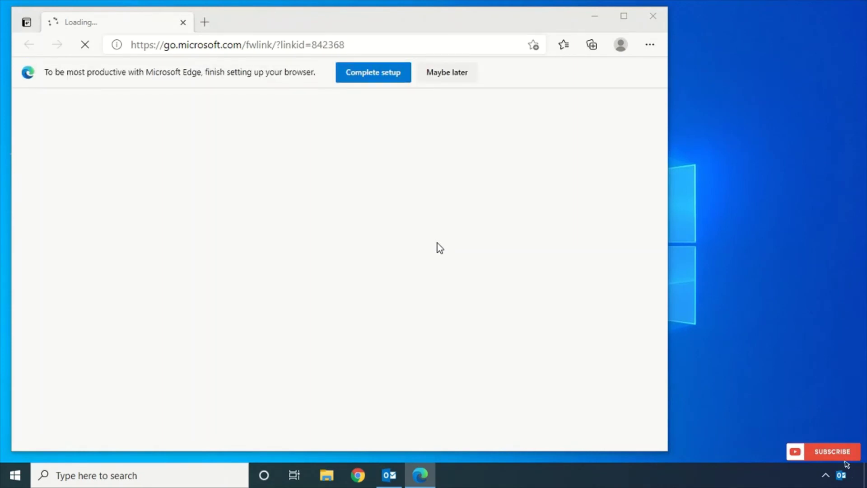
click(657, 18)
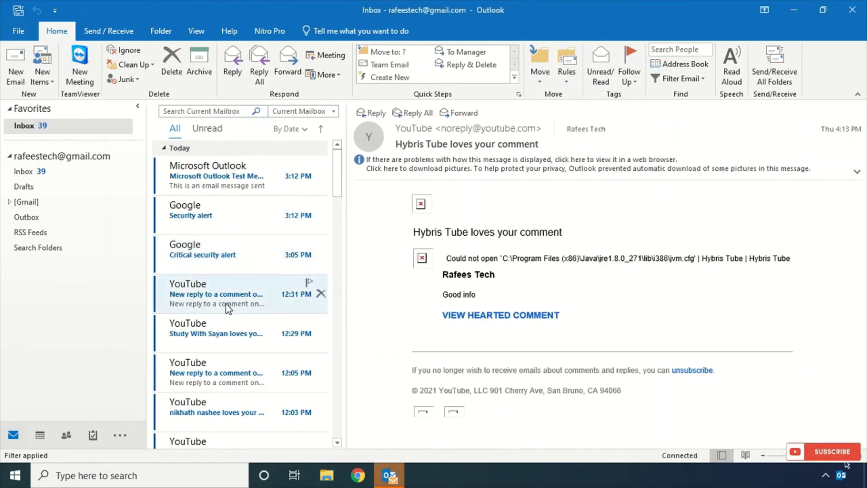
scroll(226, 305, down, 8)
scroll(230, 307, up, 2)
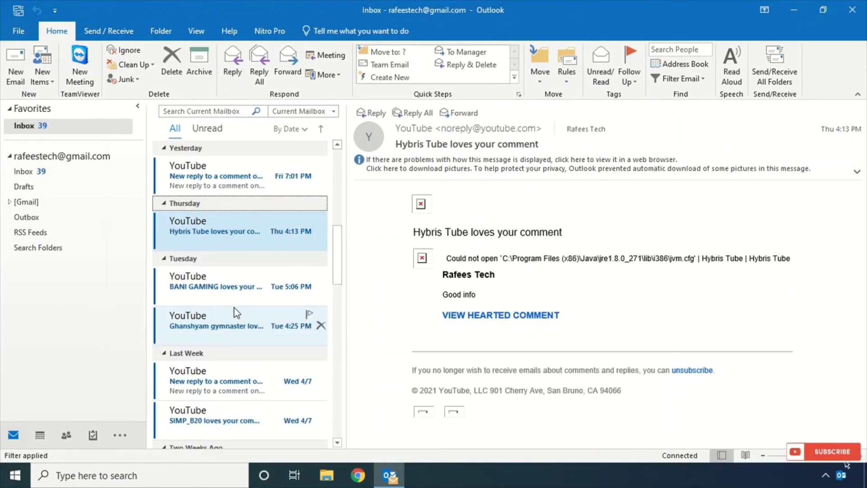
scroll(234, 307, up, 6)
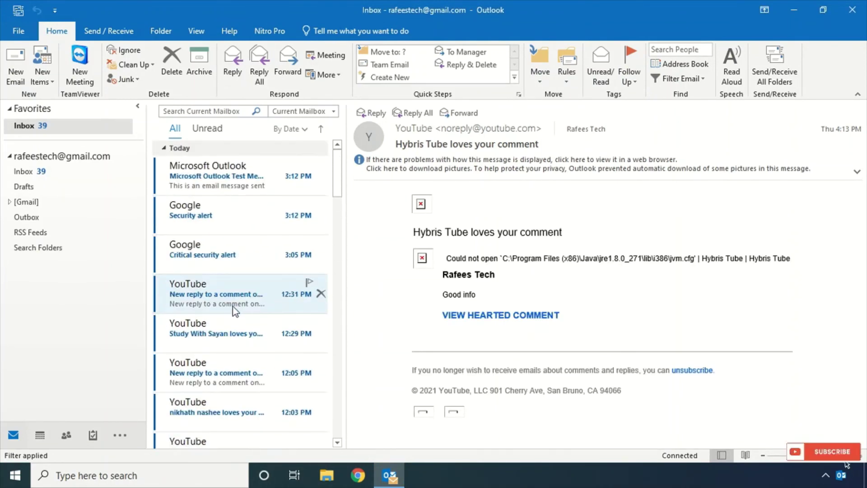